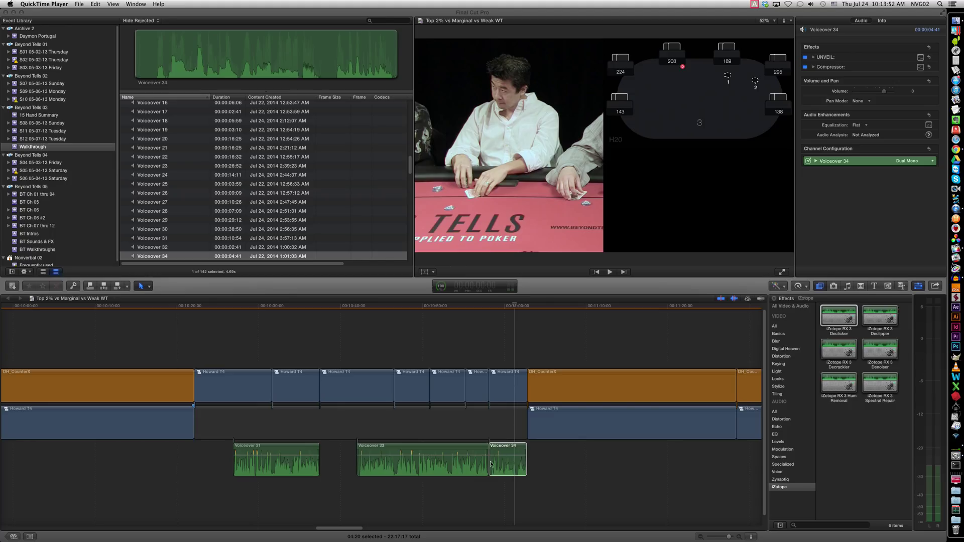
- Play back the timeline section containing the Voiceover 34 clip
left_click(475, 494)
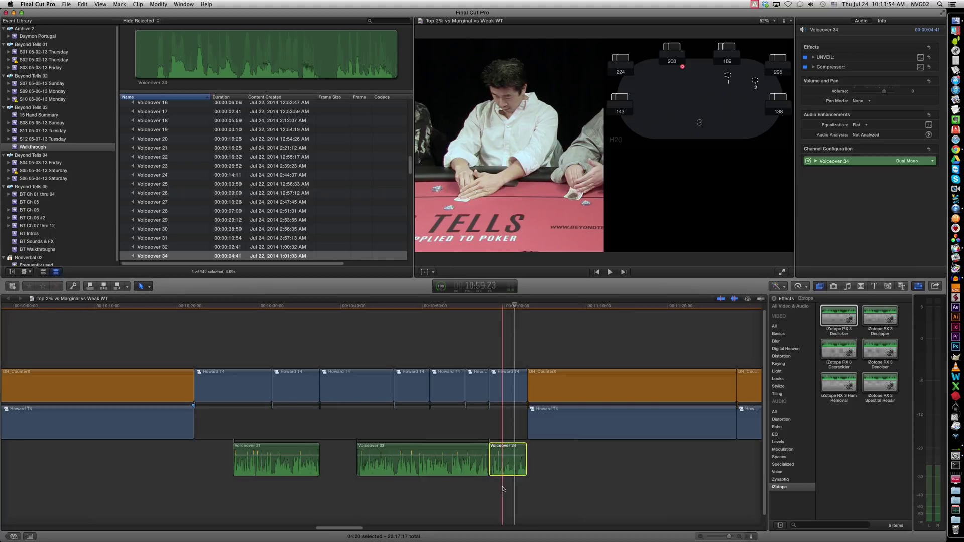
left_click(503, 492)
key("space")
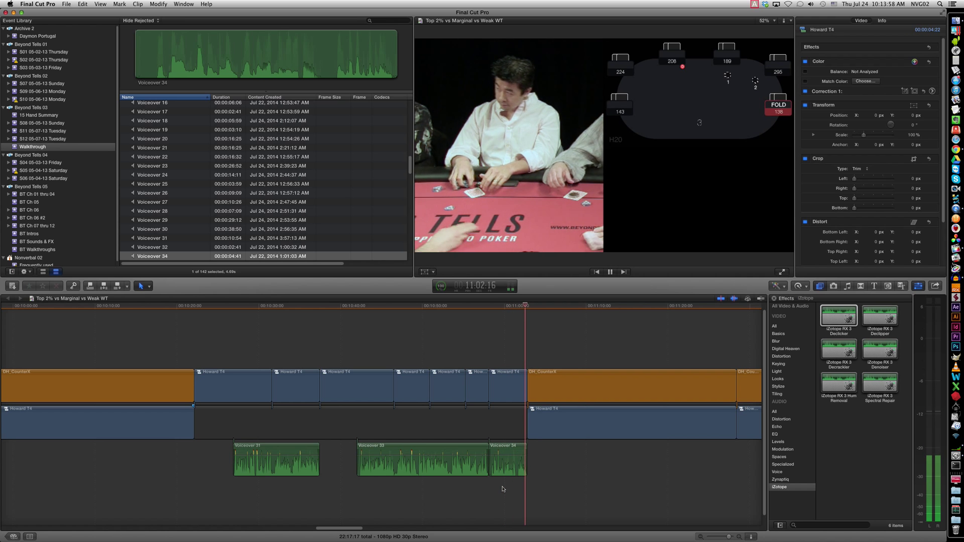
key("space")
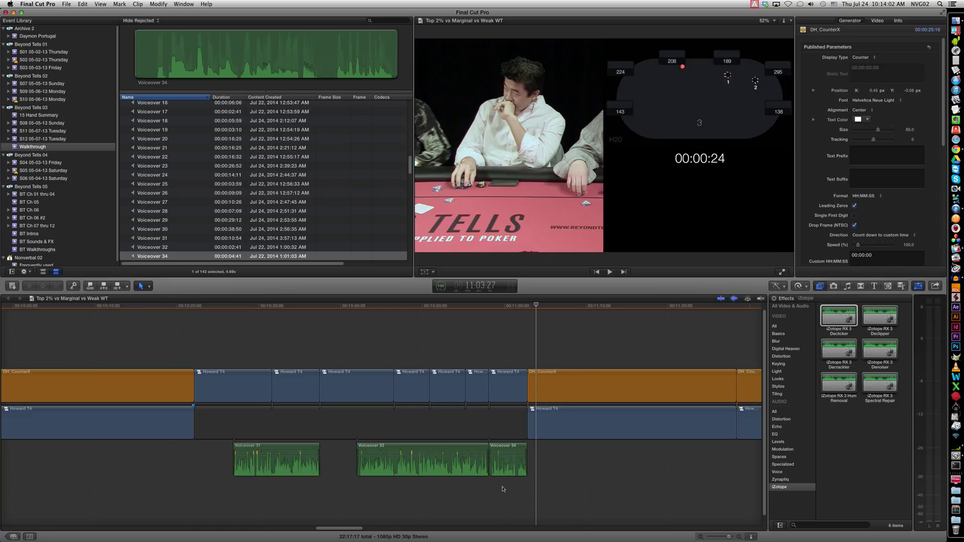
- Reveal the Voiceover 34 timeline clip in the Event Browser and open its browser context menu
left_click(504, 472)
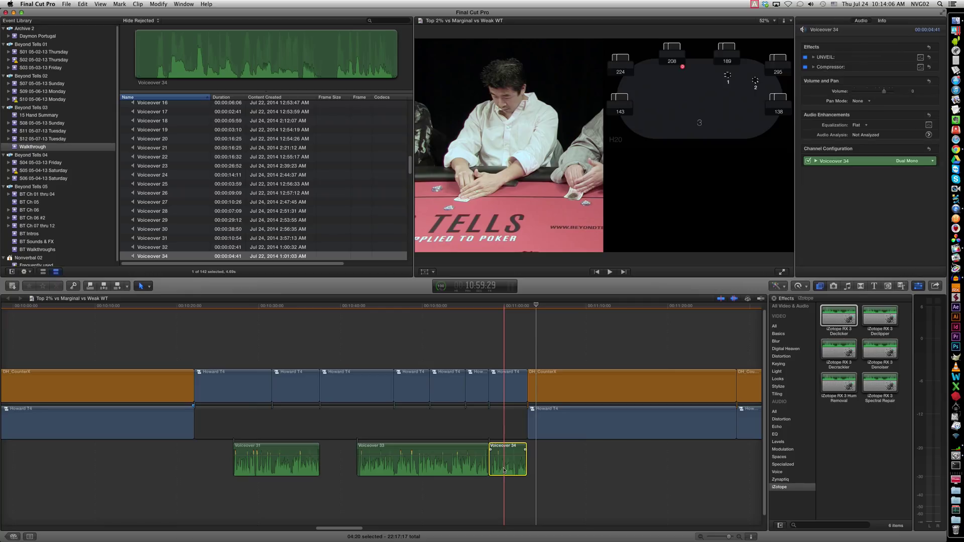
key("shift+f")
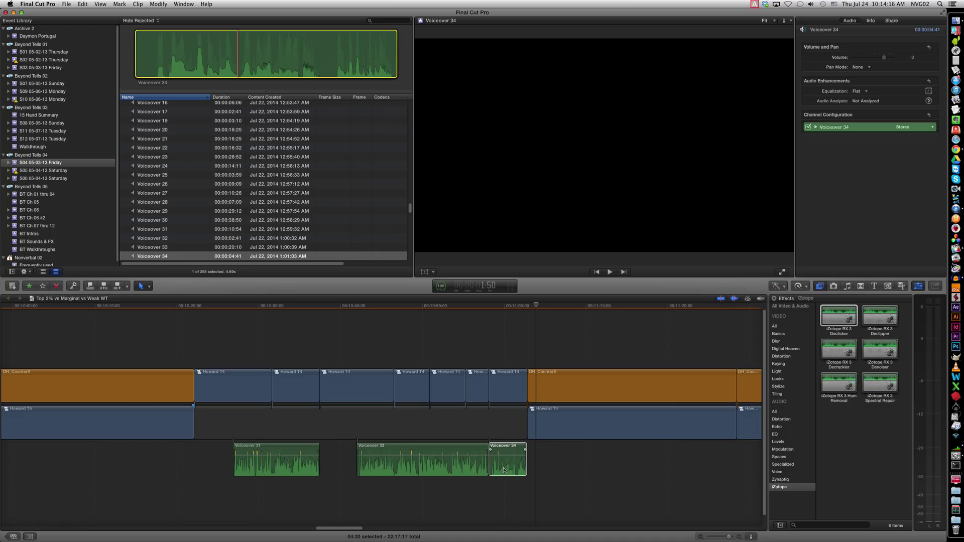
left_click(504, 470)
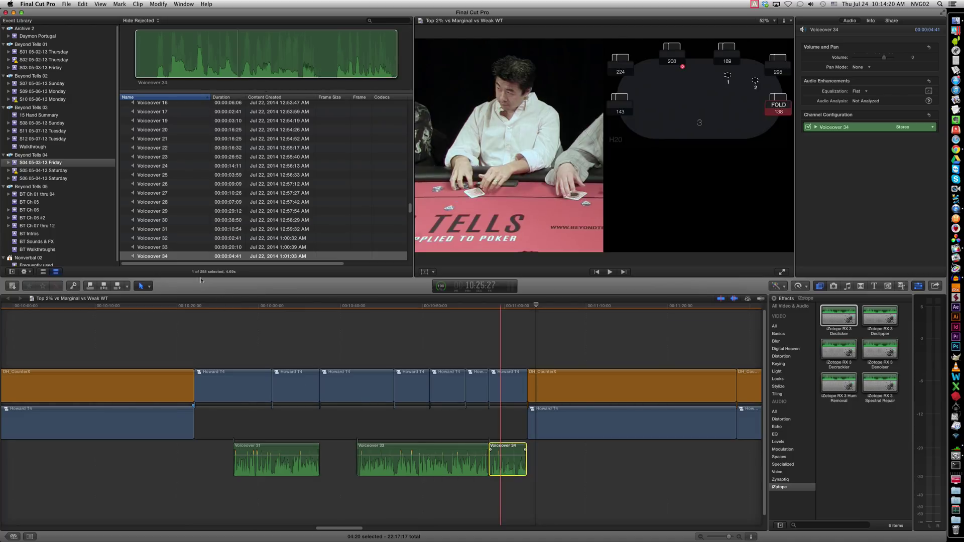
right_click(165, 258)
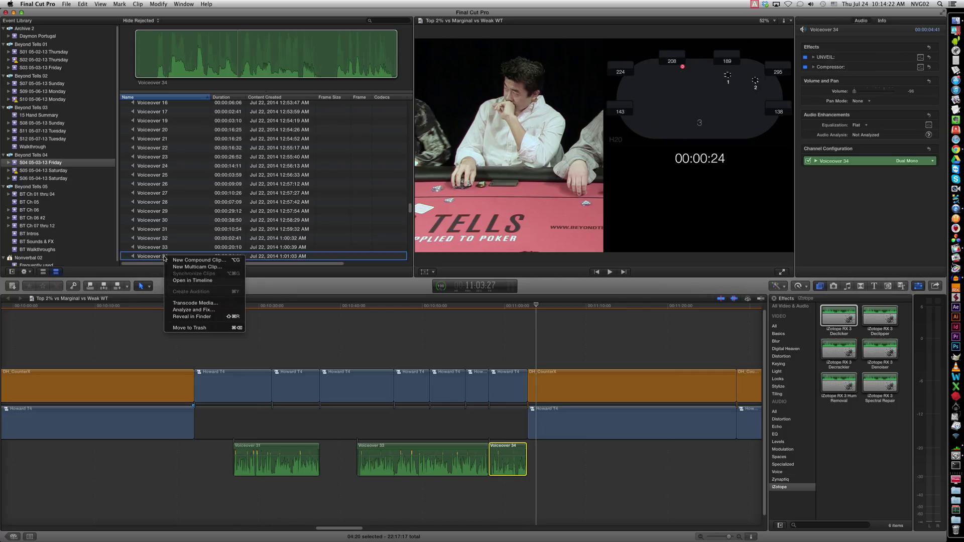
left_click(192, 318)
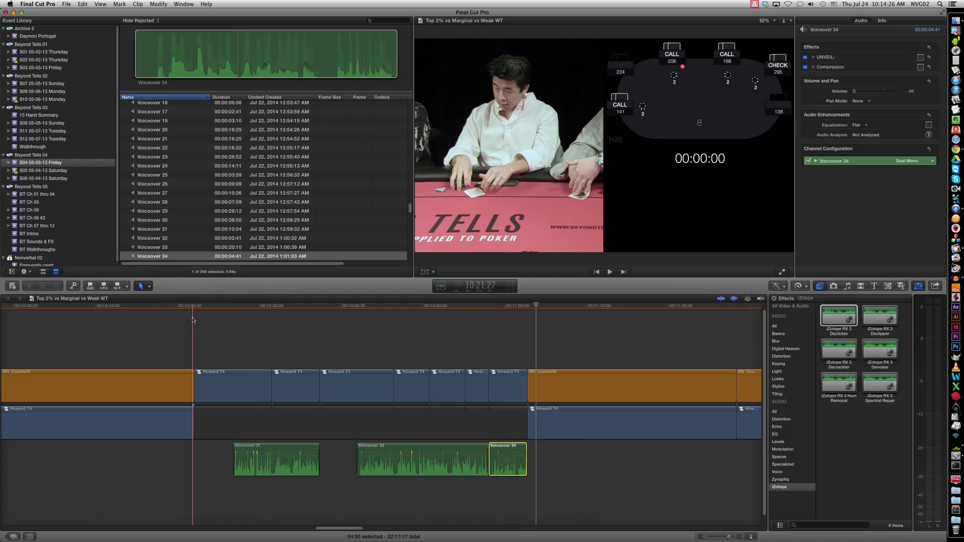
right_click(506, 460)
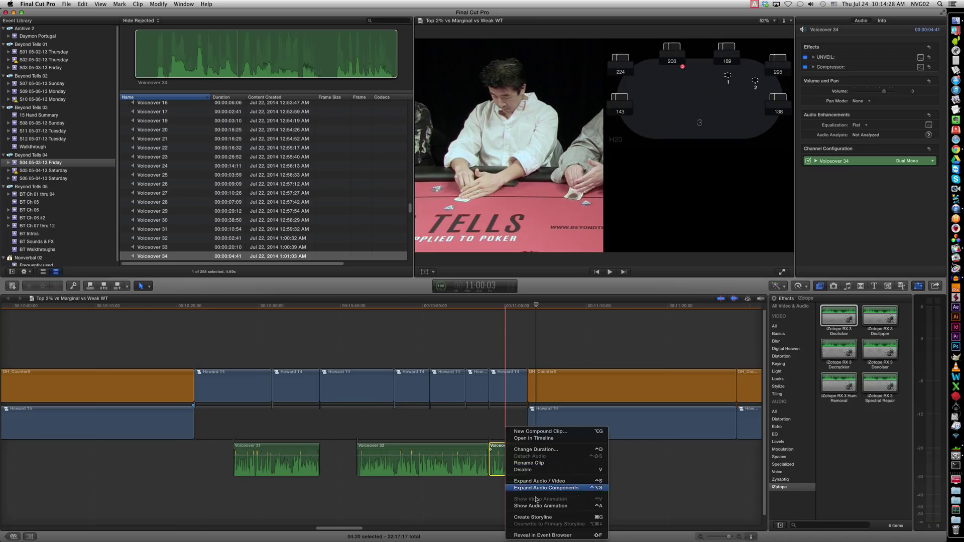
left_click(544, 535)
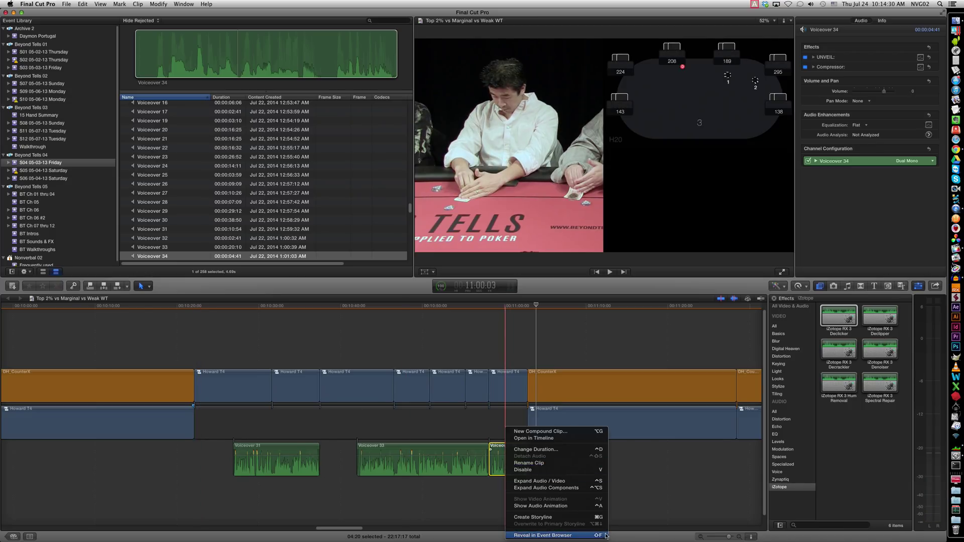
right_click(157, 258)
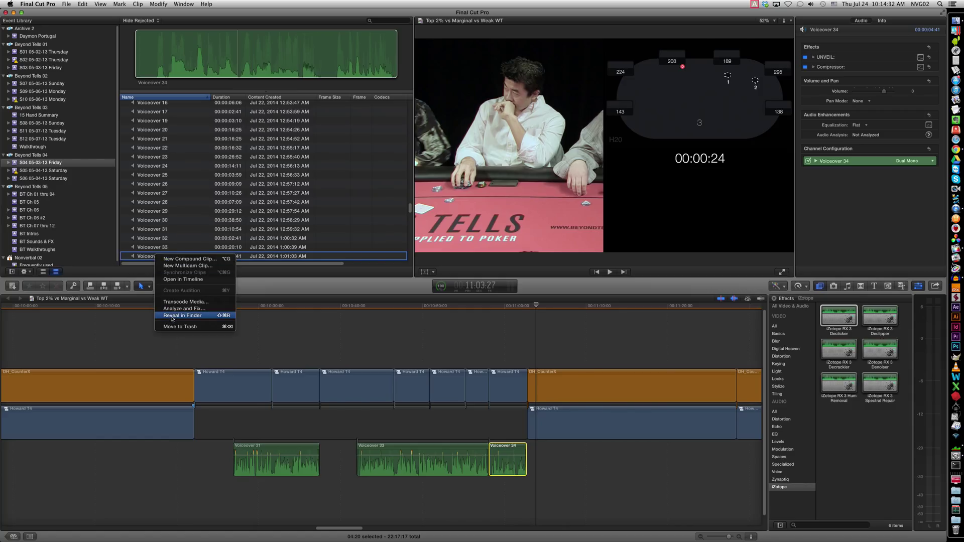
- Reveal VoiceOver-35.aif in Finder's Original Media folder and open it in Audacity
left_click(171, 316)
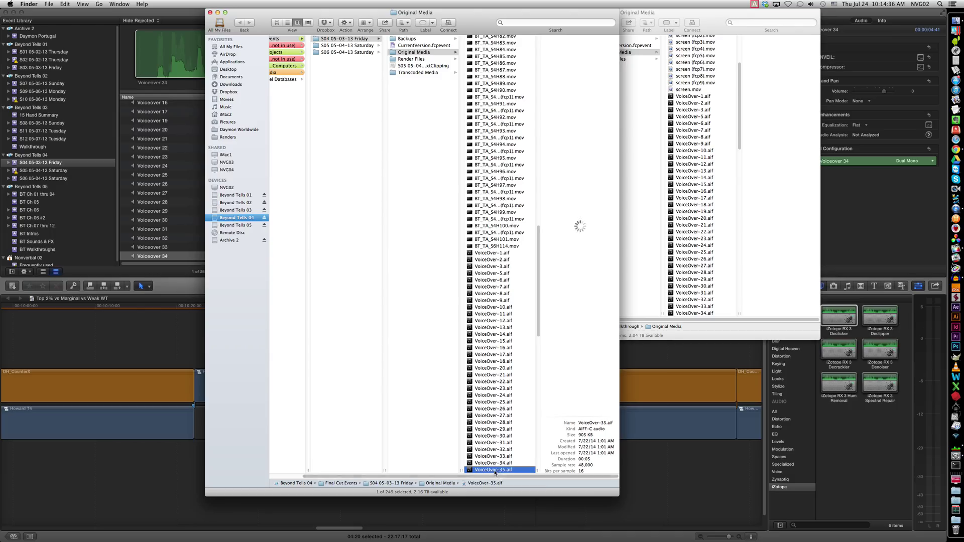
right_click(496, 471)
mouse_move(552, 409)
left_click(628, 430)
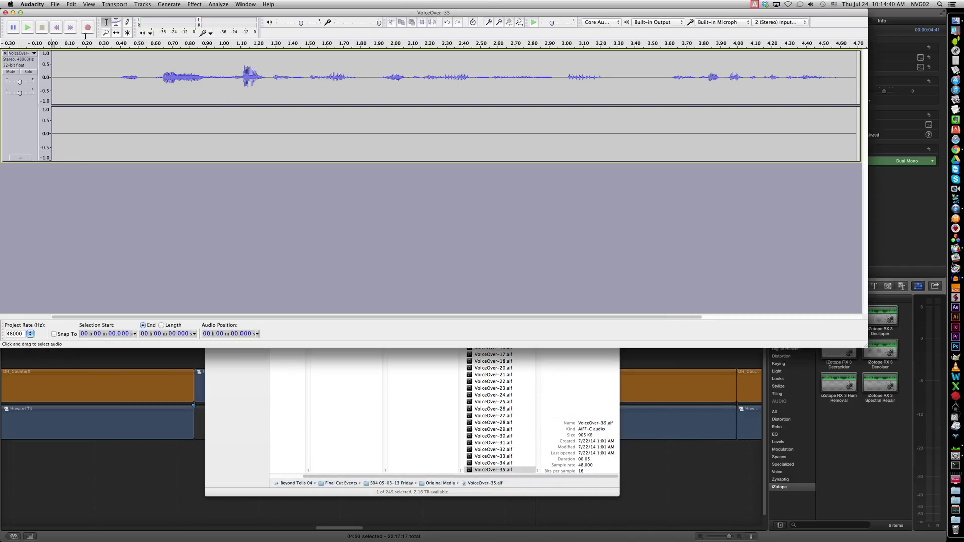
left_click(645, 368)
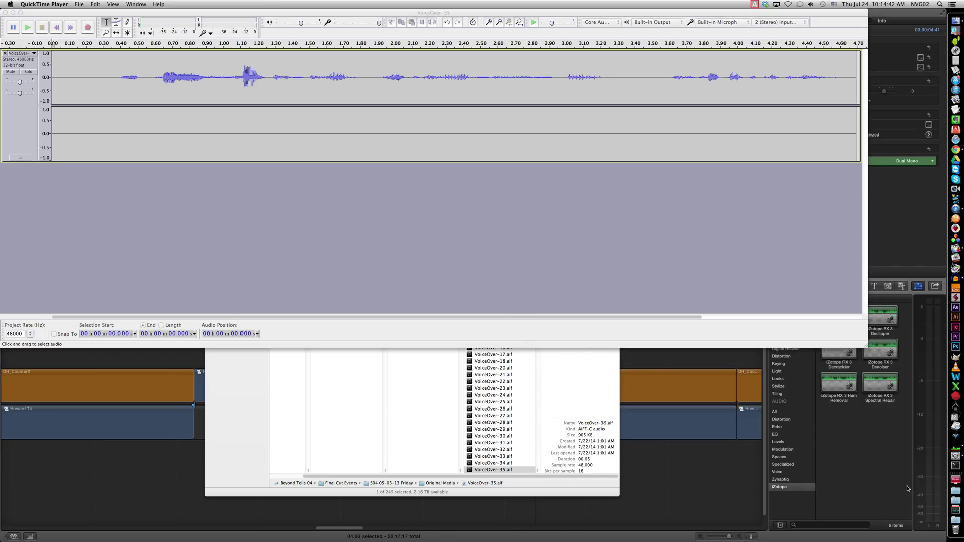
- Convert the VoiceOver-35 stereo track to a single mono track
left_click(270, 190)
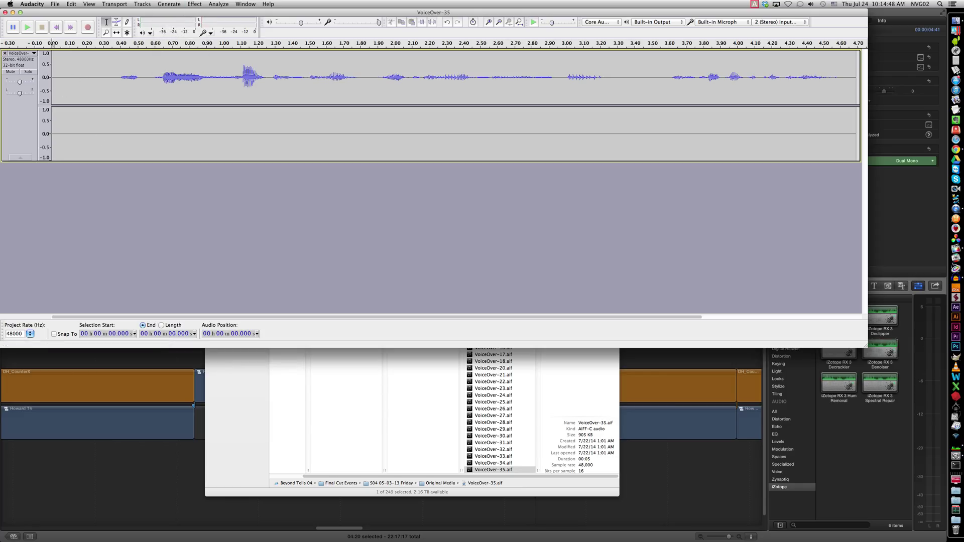
left_click(142, 4)
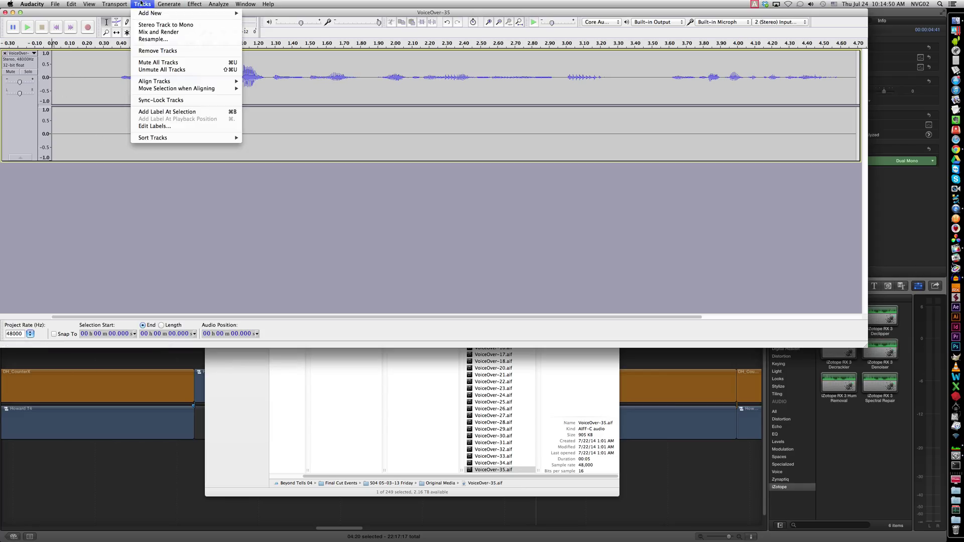
left_click(151, 27)
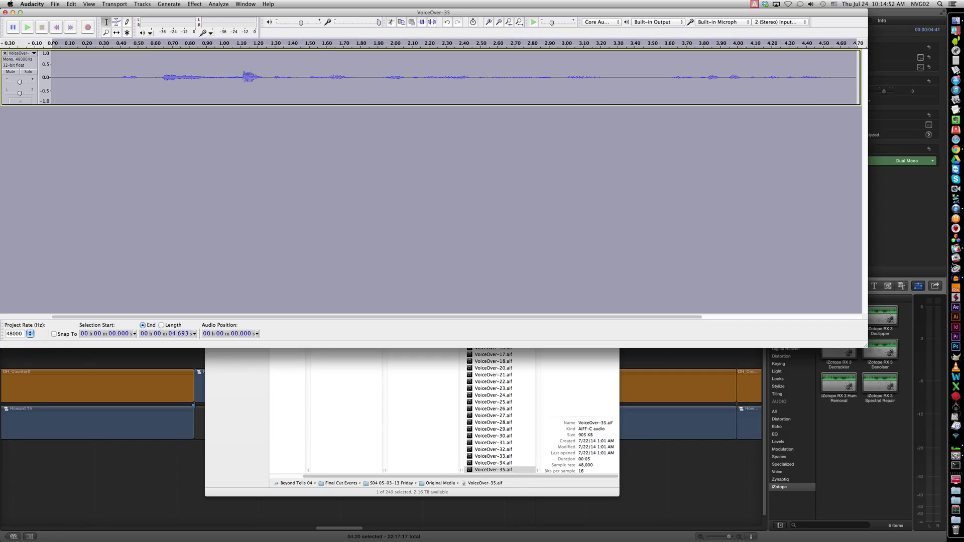
- Normalize the mono track to a -1.0 dB maximum peak
left_click(195, 4)
left_click(210, 132)
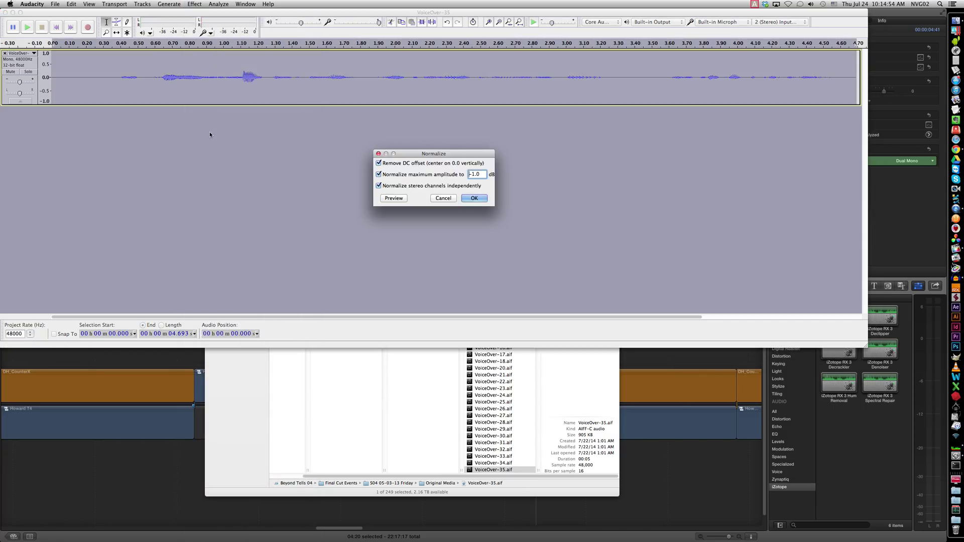
left_click(484, 201)
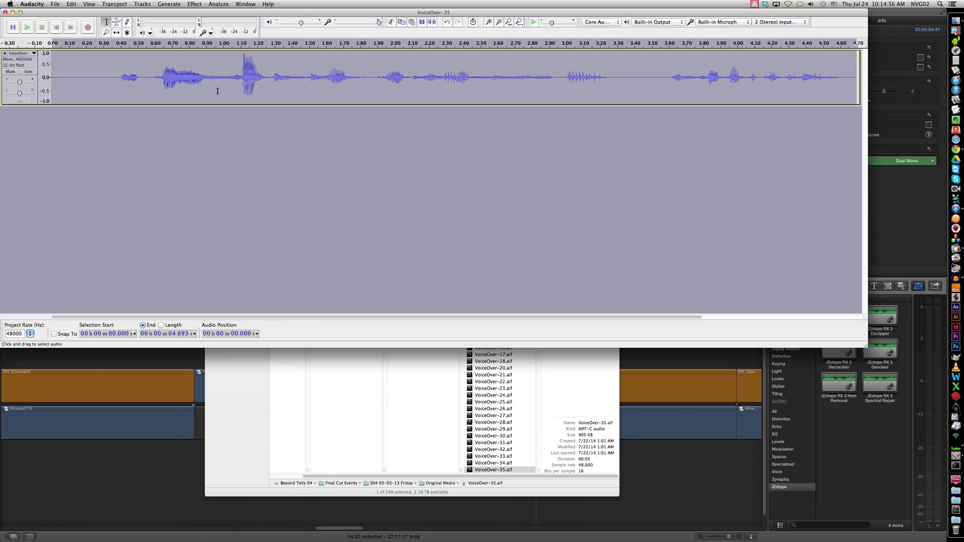
- Capture a noise profile from the quiet 0.195–0.297 s stretch near the start
left_click(104, 88)
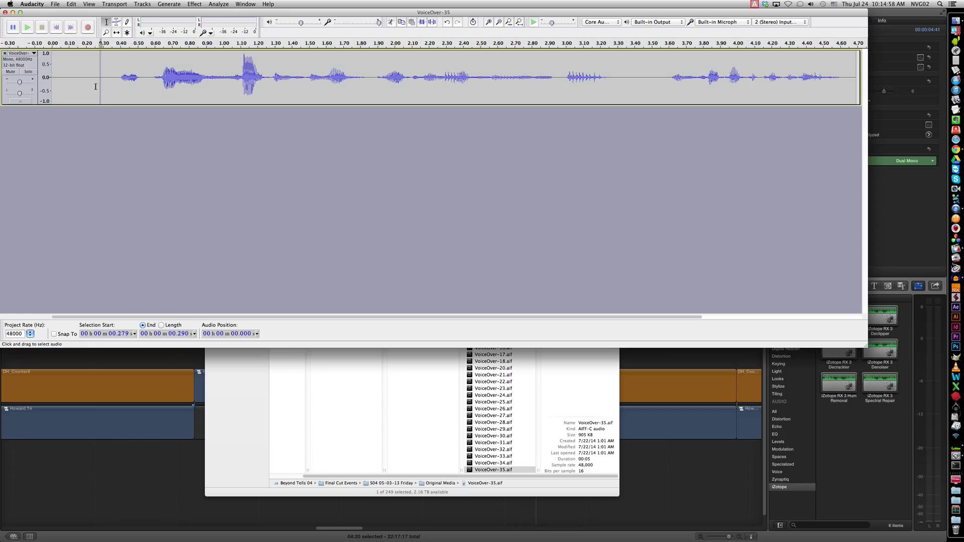
left_click_drag(86, 88, 102, 89)
key("space")
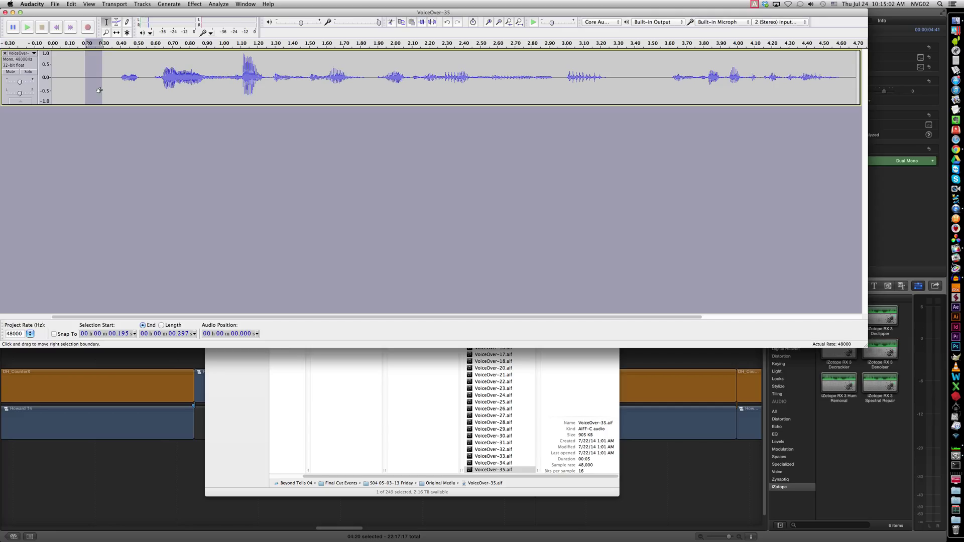
key("space")
key("space")
left_click(219, 4)
mouse_move(195, 4)
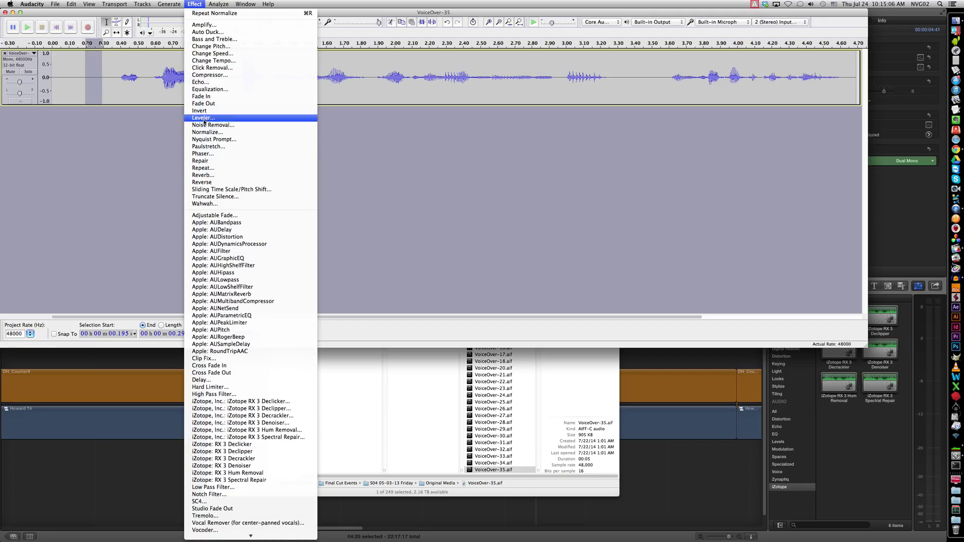
left_click(315, 127)
left_click(413, 137)
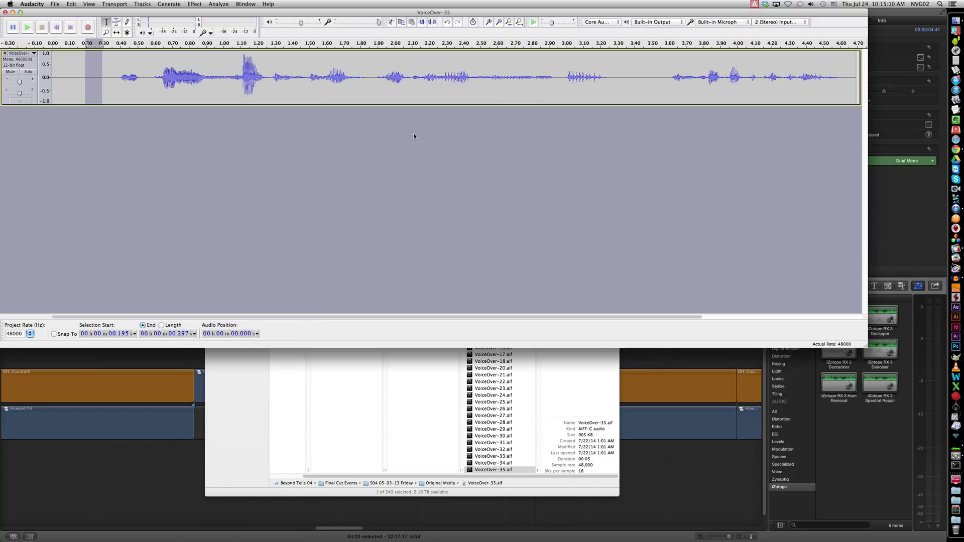
- Repeat Noise Removal over the whole 4.693 s track
key("super+a")
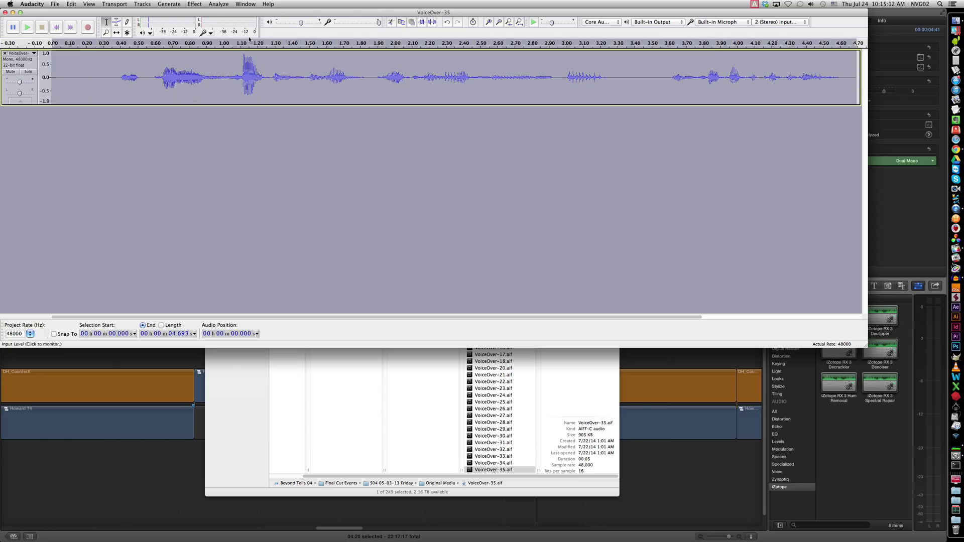
left_click(195, 4)
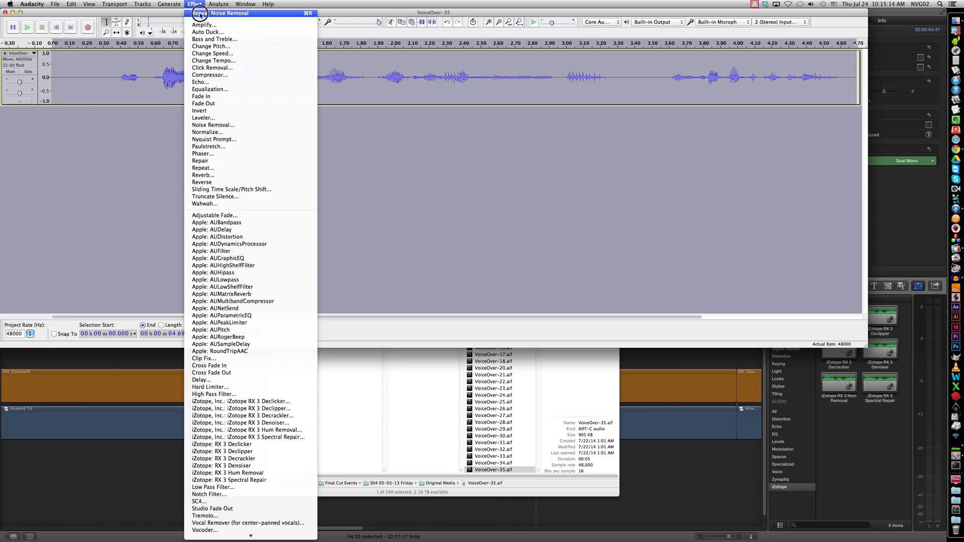
left_click(196, 13)
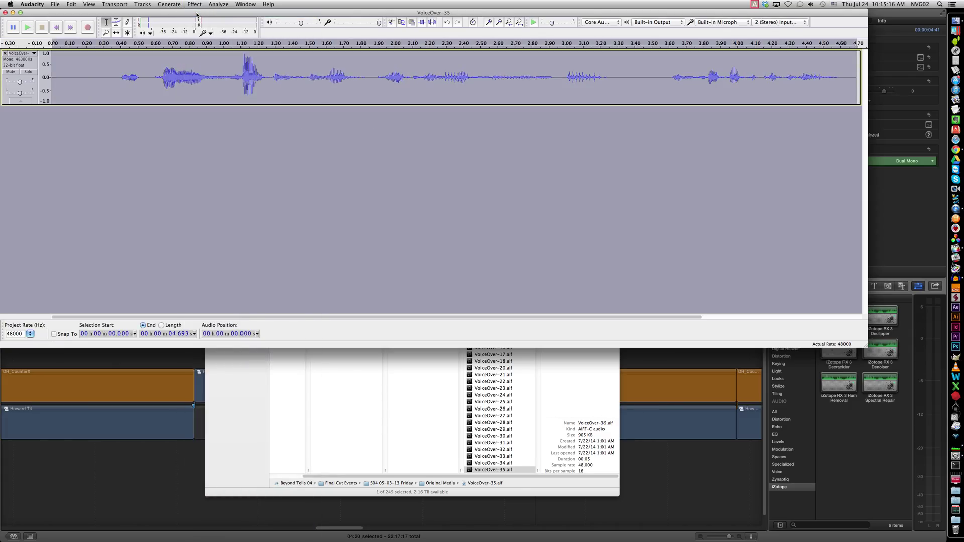
- Silence the lead-in up to 0.395 s and the tail from 4.597 to 4.709 s
left_click(108, 88)
left_click_drag(120, 83, 45, 82)
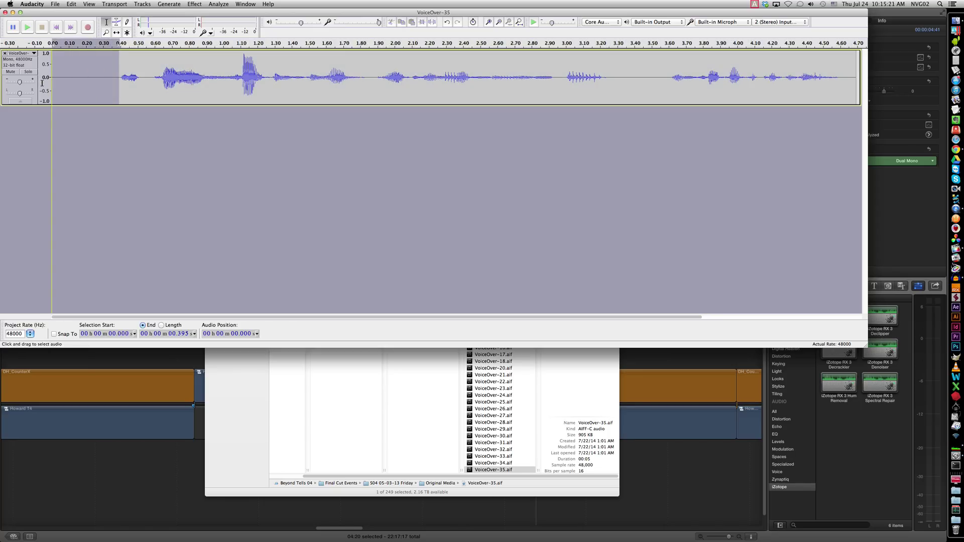
left_click(431, 23)
left_click_drag(840, 82, 860, 82)
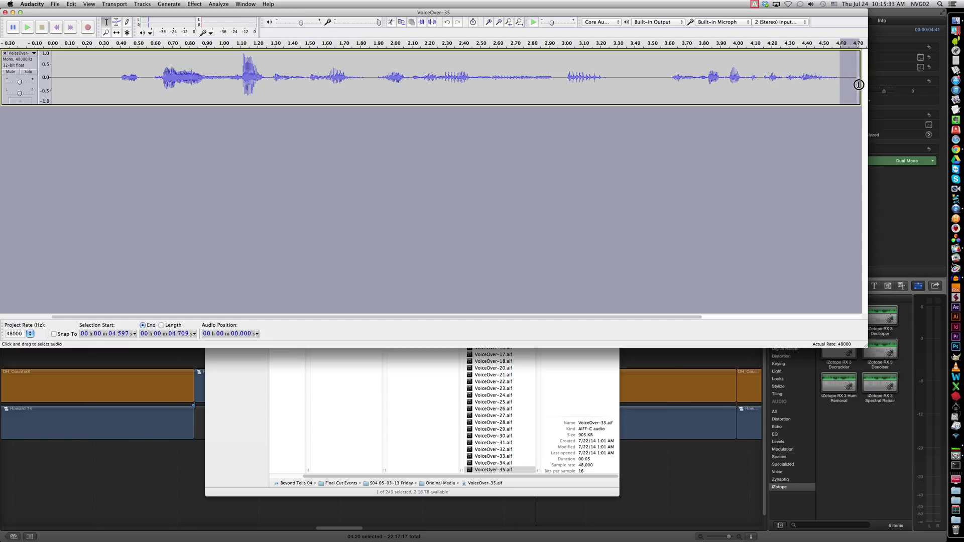
left_click(432, 23)
- Look through the File and Edit menus without running a command
left_click(55, 4)
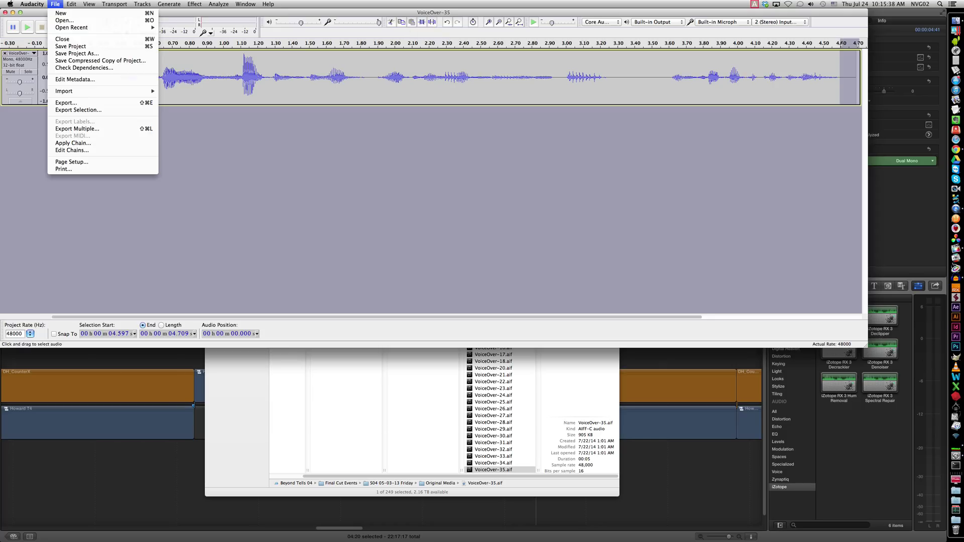
left_click(115, 80)
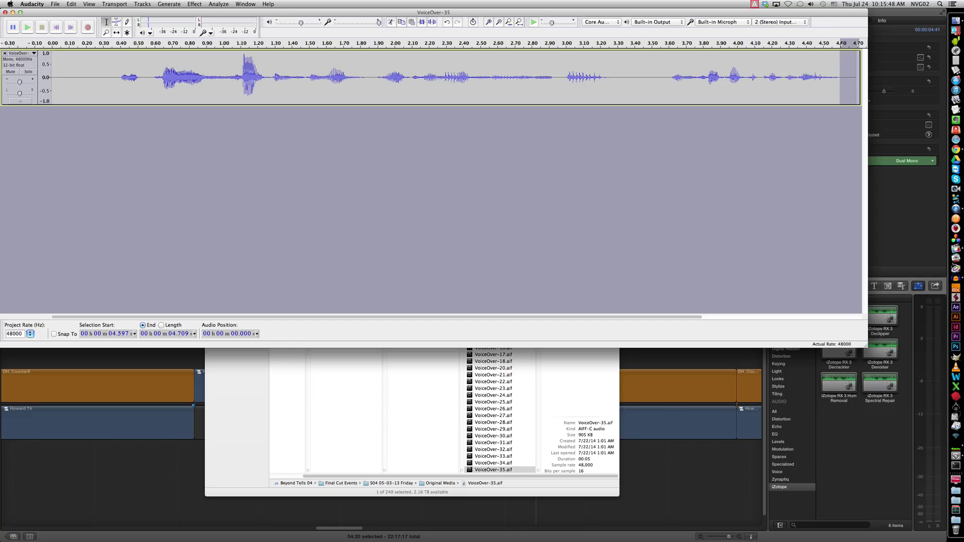
left_click(71, 4)
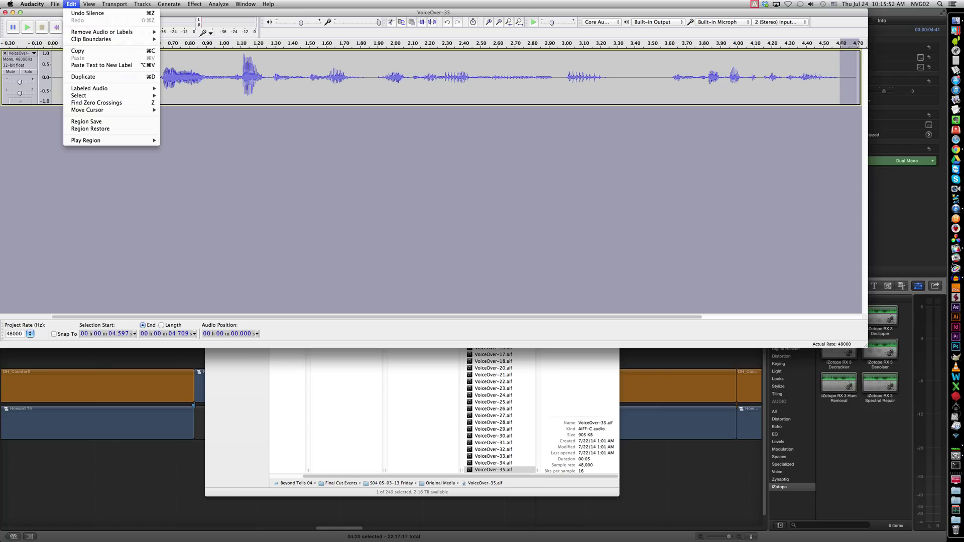
- Export the track to the Desktop as VoiceOver-35 in AIFF format, then close the project
mouse_move(56, 4)
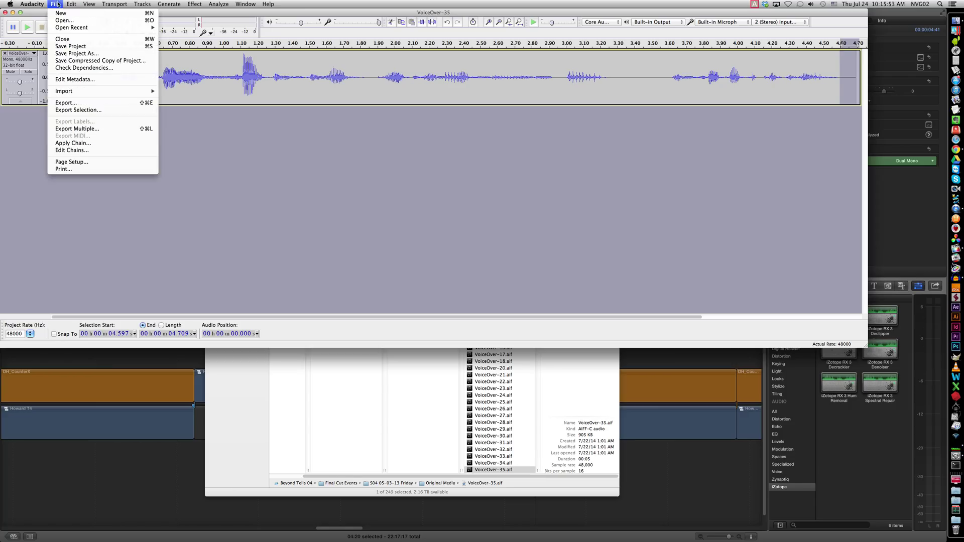
left_click(66, 103)
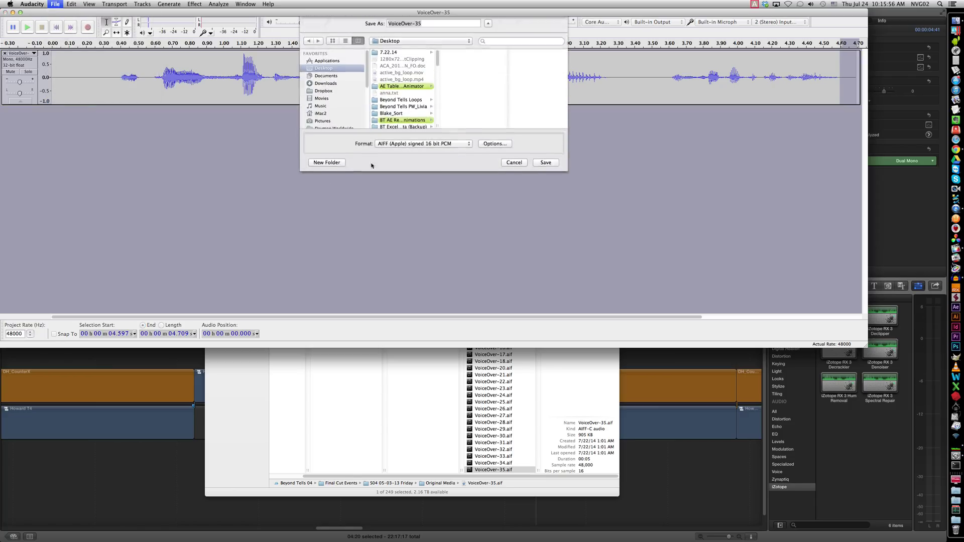
left_click(547, 169)
key("Return")
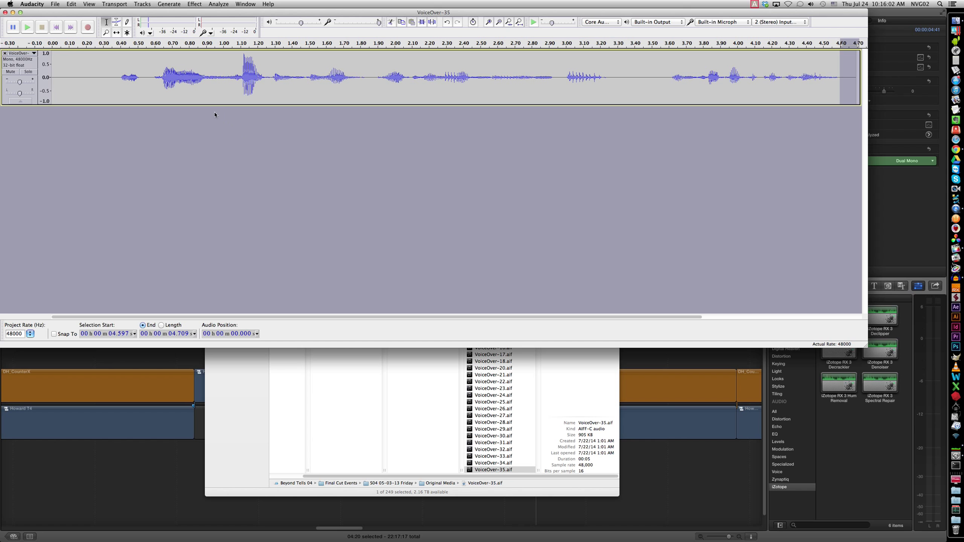
key("super+w")
- Discard the project changes and rename the Desktop's VoiceOver-35.aiff to VoiceOver-35.aif
left_click(441, 147)
key("F11")
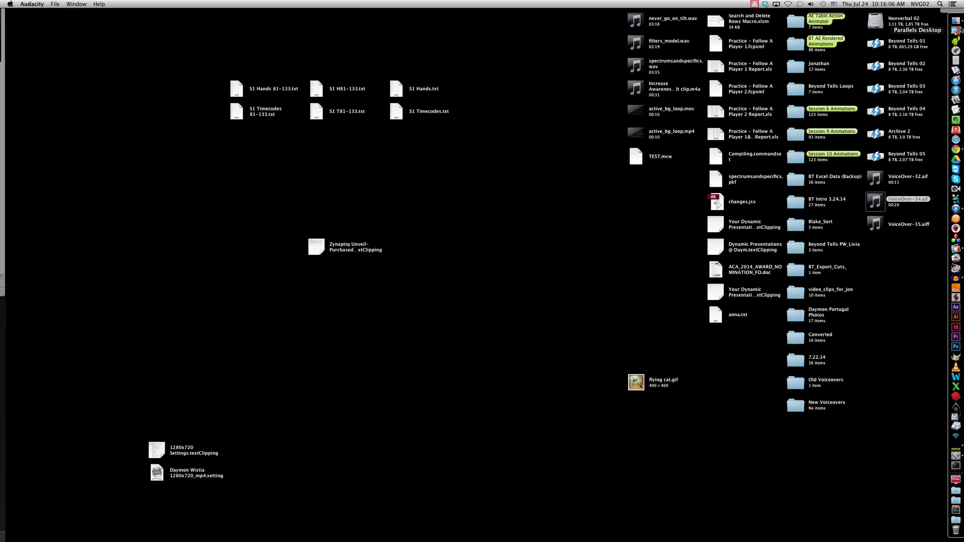
left_click(911, 226)
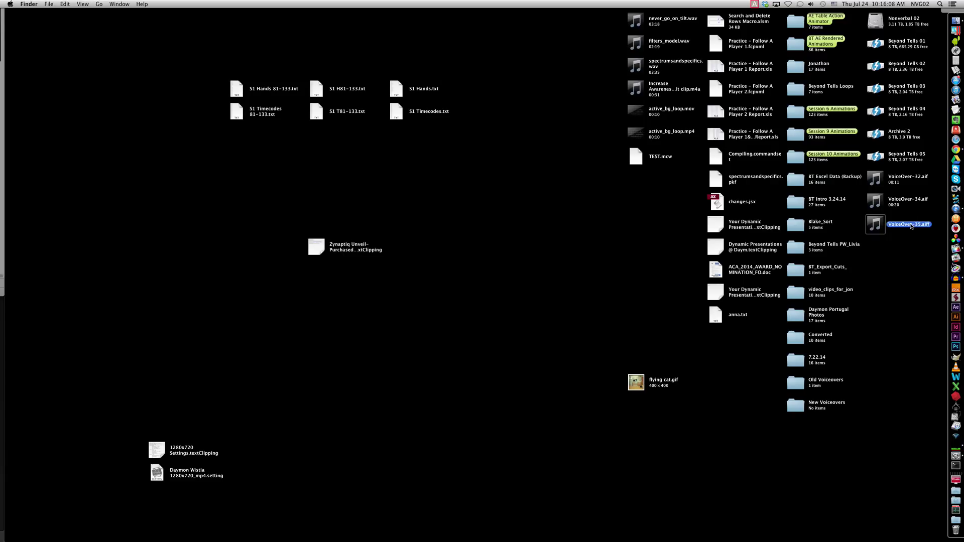
key("Return")
key("BackSpace")
key("Return")
key("F11")
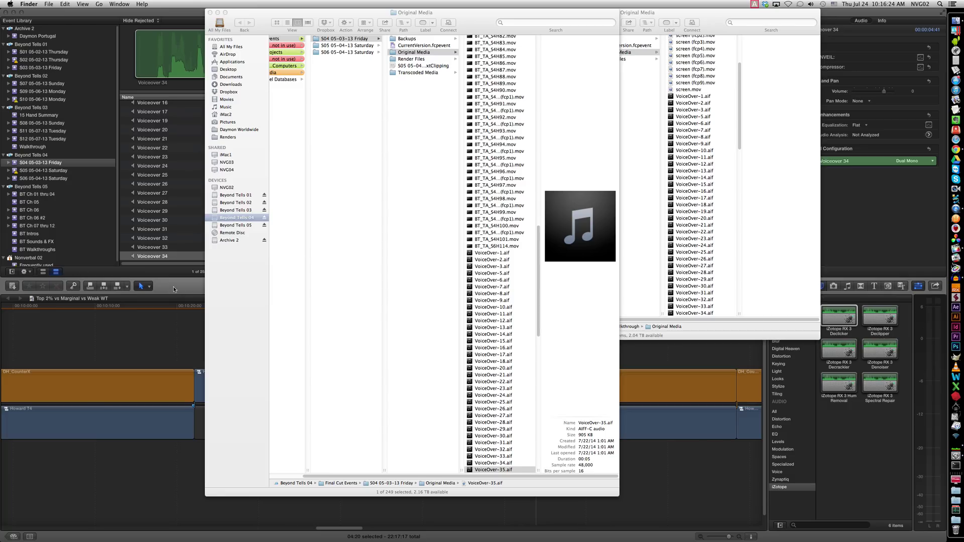
- Move the event's Voiceover 34 media to the Trash, confirming despite its timeline use
left_click(172, 261)
left_click(157, 257)
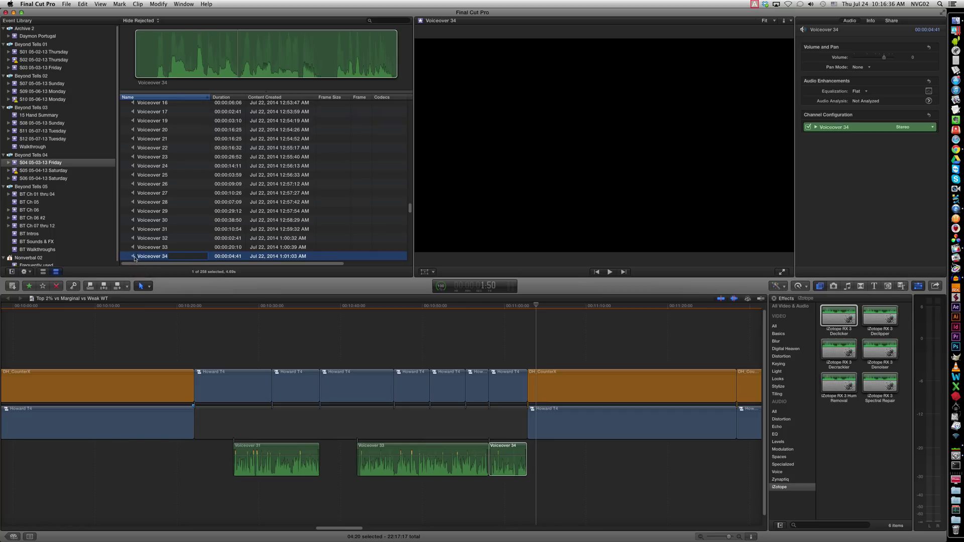
left_click(134, 259)
right_click(134, 258)
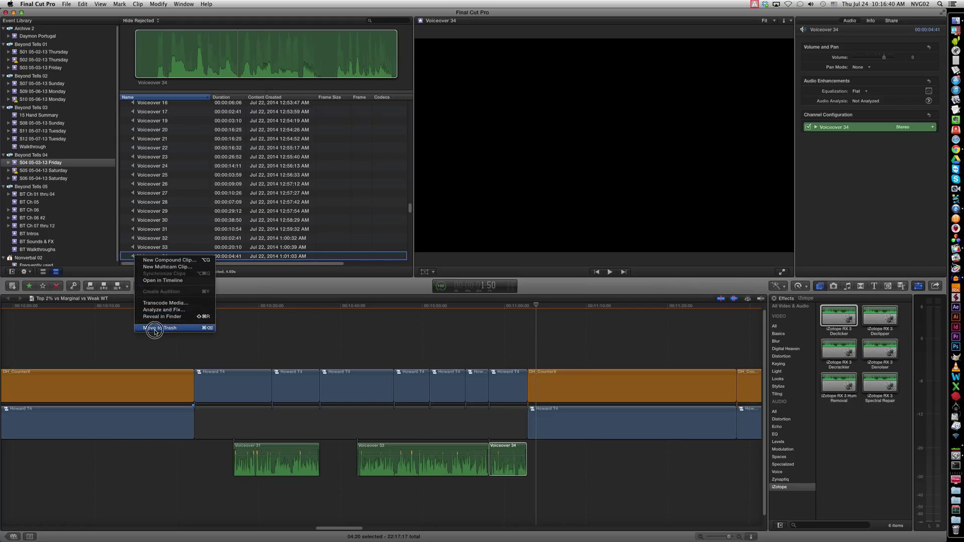
left_click(260, 282)
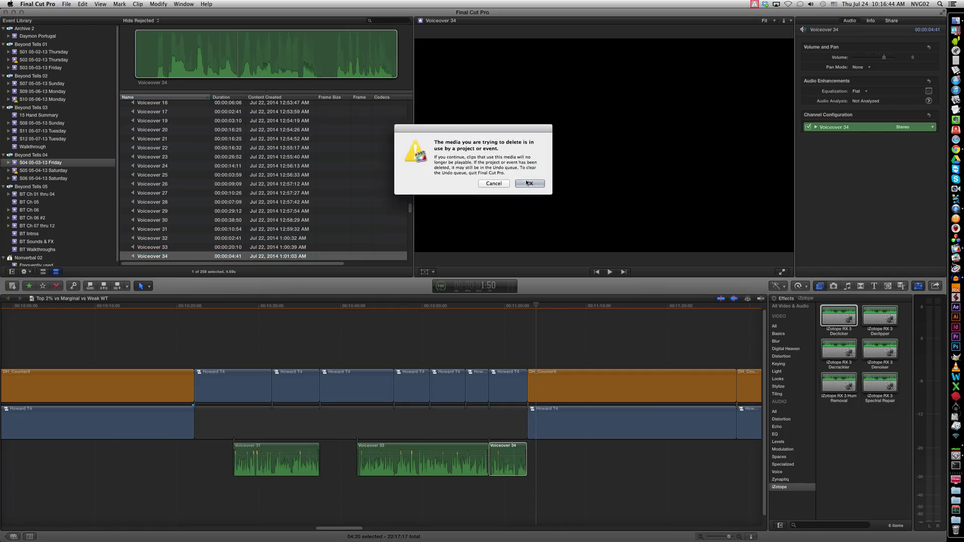
left_click(533, 184)
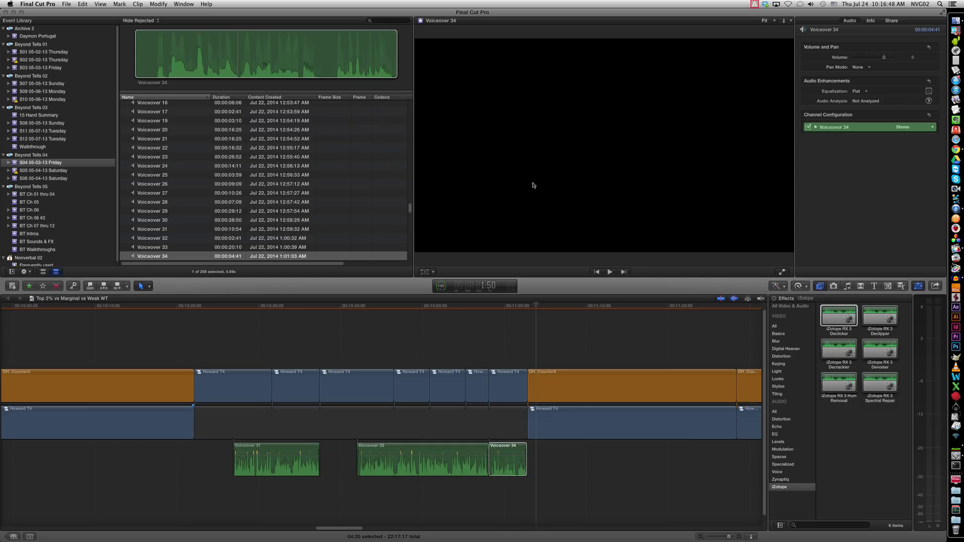
- Import VoiceOver-35.aif from the Desktop into the existing S04 05-03-13 Friday event
left_click(510, 465)
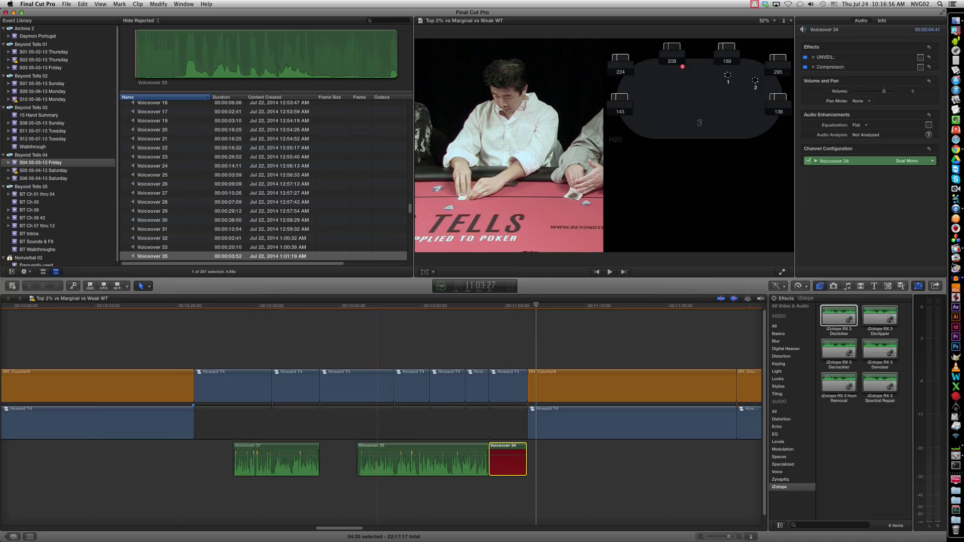
left_click(66, 4)
mouse_move(129, 79)
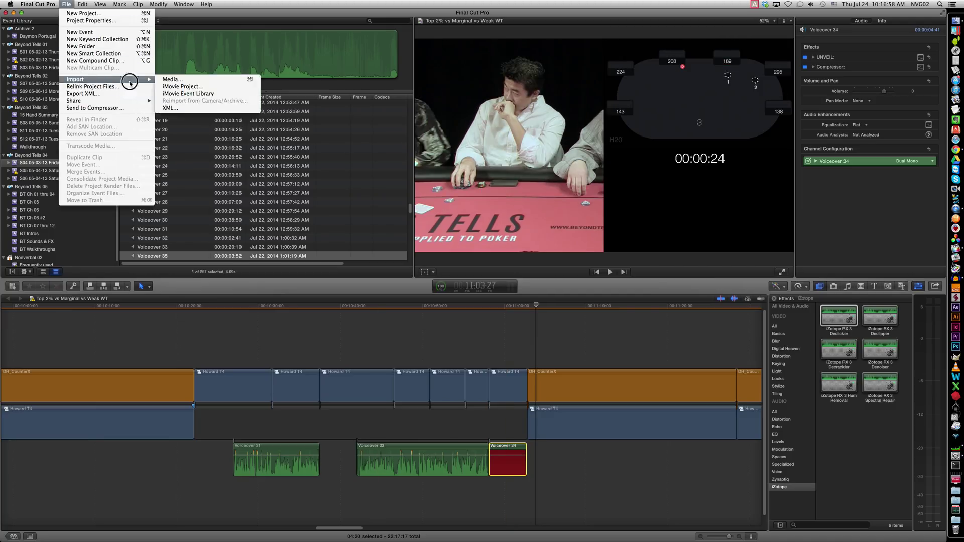
left_click(190, 86)
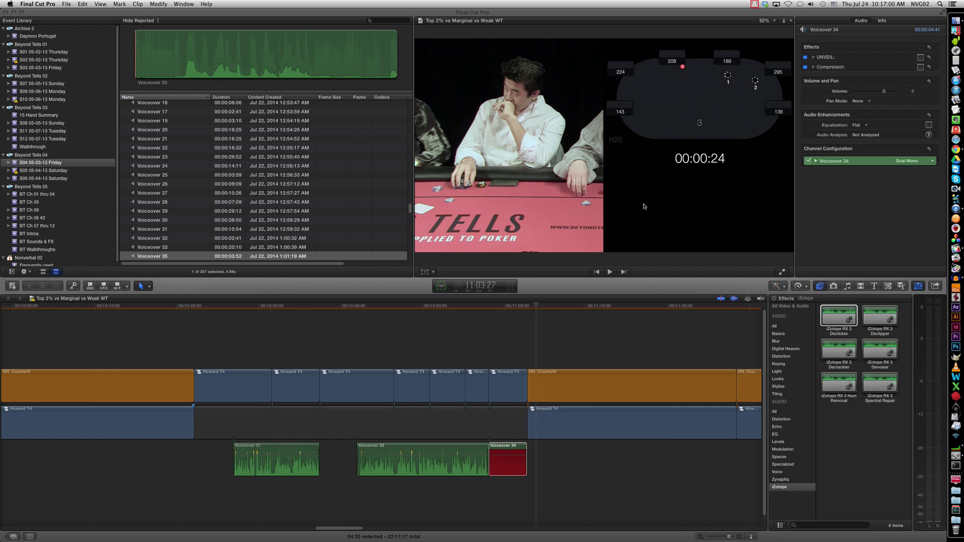
key("super+shift+i")
left_click(326, 335)
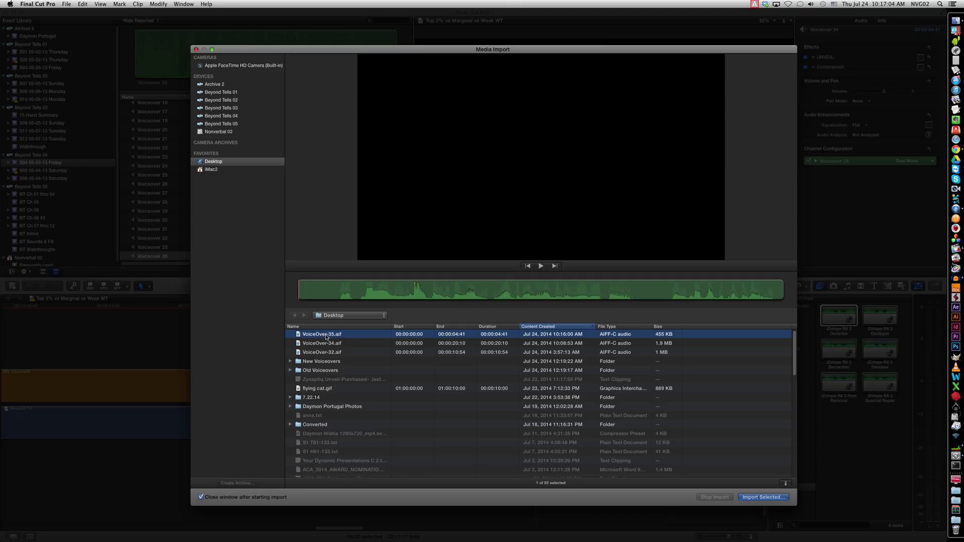
key("Return")
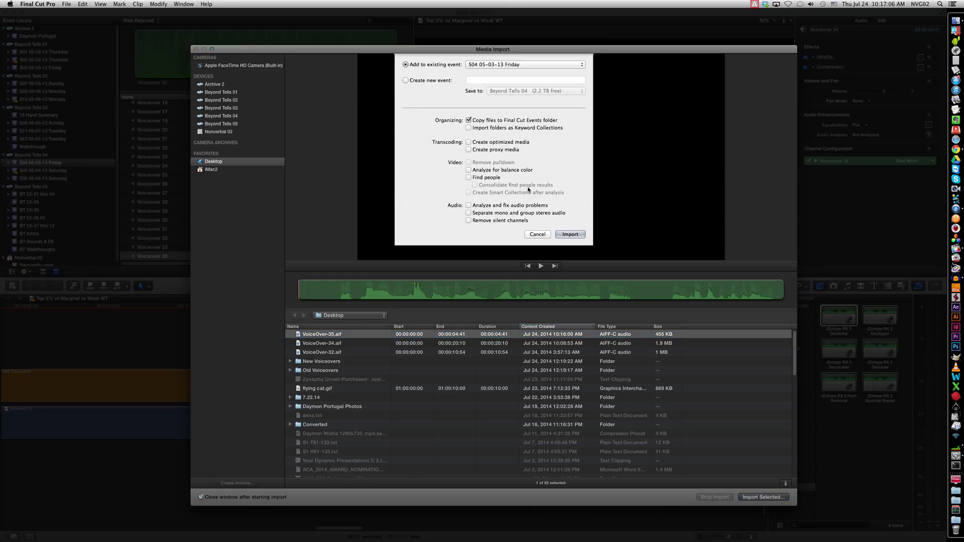
left_click(570, 235)
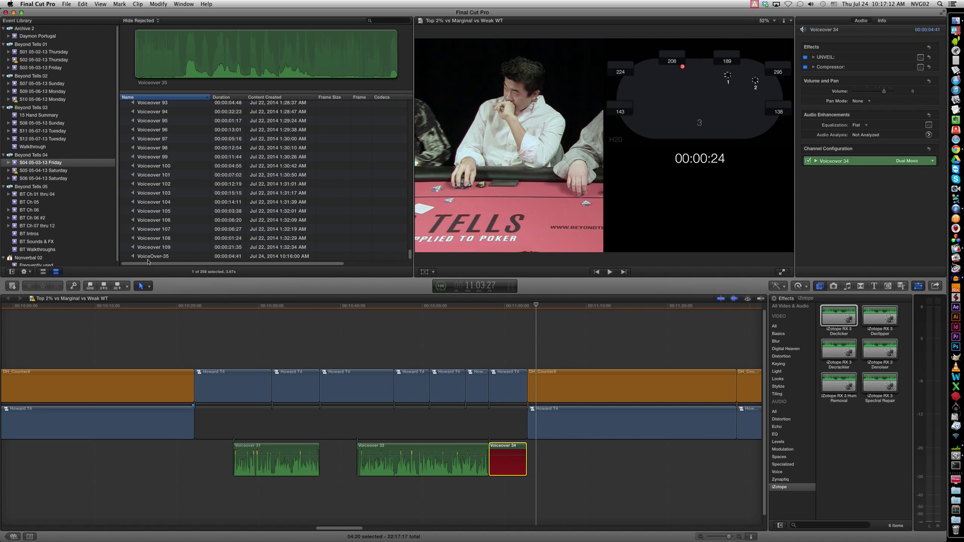
- Rename the imported VoiceOver-35 event clip to 'Voiceover 34' by pasting the name
left_click(149, 257)
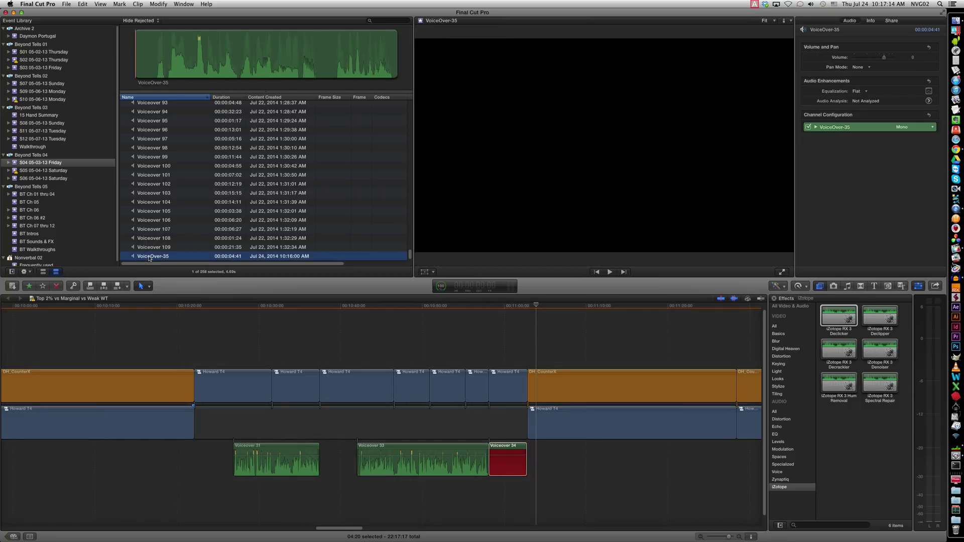
left_click(150, 257)
type("Voiceover 34")
key("Return")
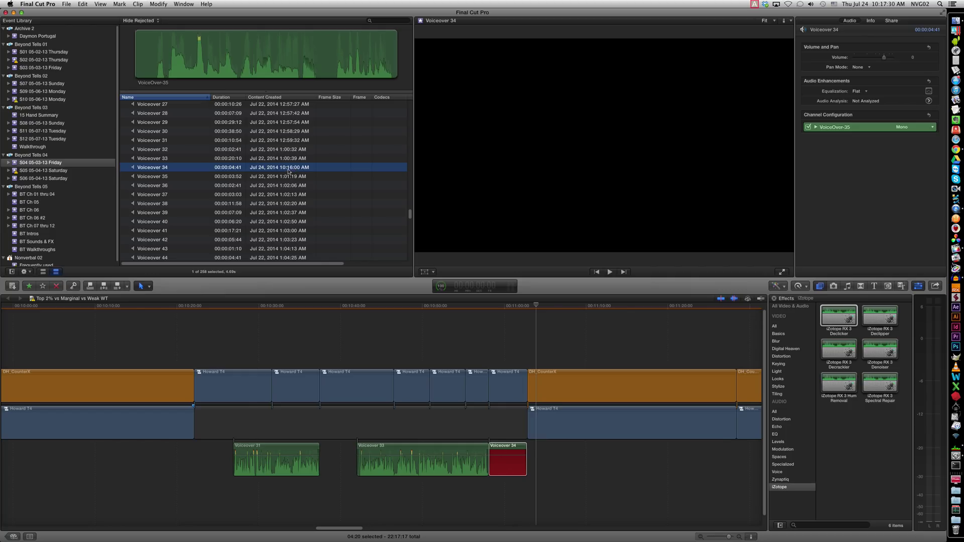
- Select the offline Voiceover 34 timeline clip and start File > Relink Project Files
left_click(409, 340)
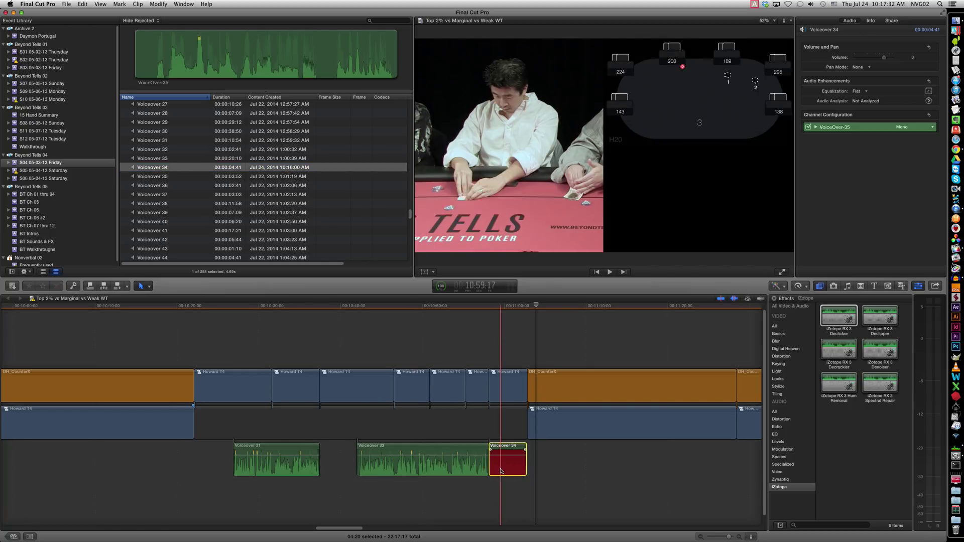
left_click(501, 459)
left_click(67, 4)
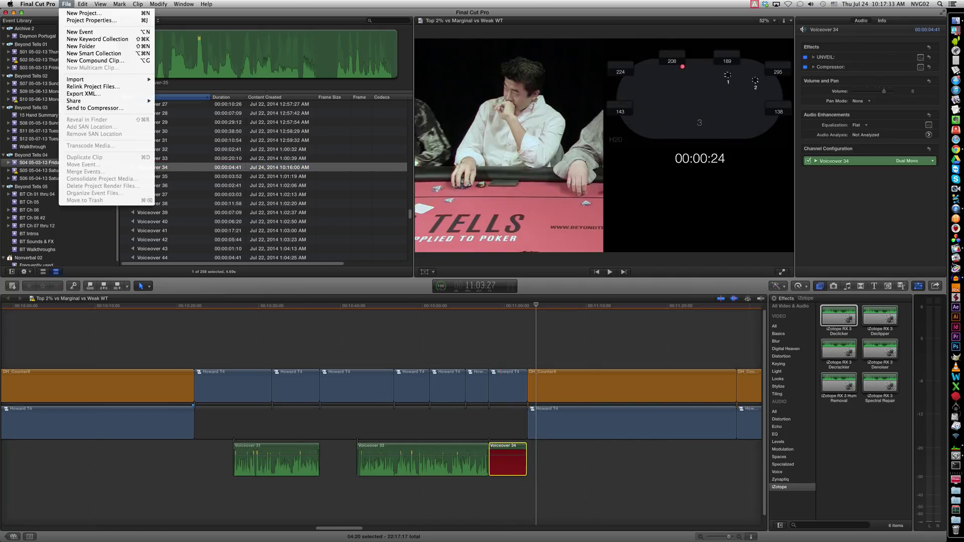
left_click(80, 86)
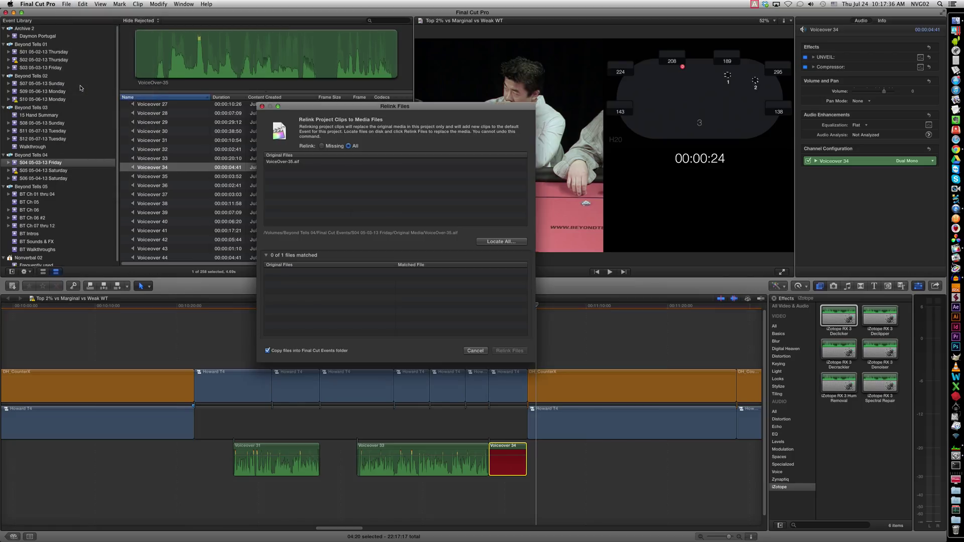
- Locate VoiceOver-35.aif in Original Media as the replacement and relink the clip to it
left_click(293, 167)
left_click(508, 242)
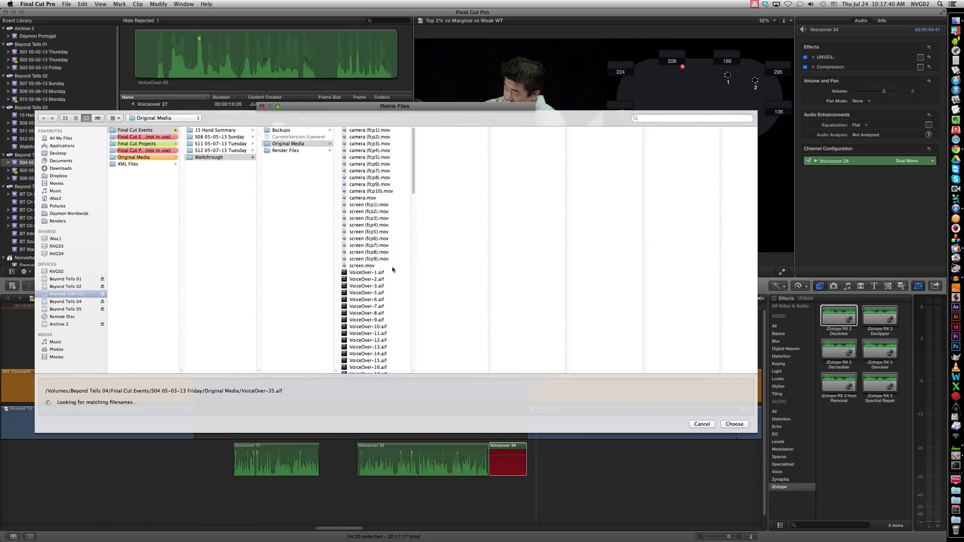
scroll(375, 308, "down", 8)
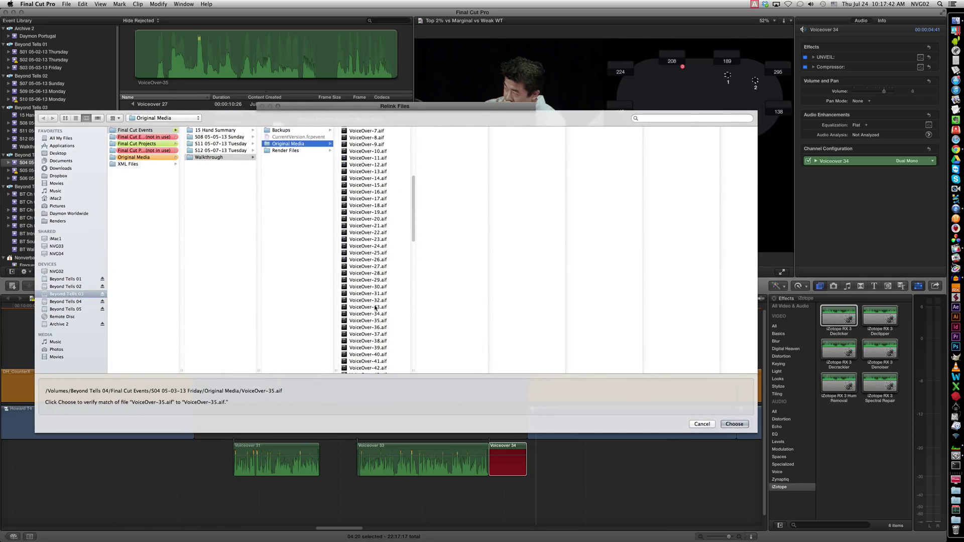
left_click(376, 320)
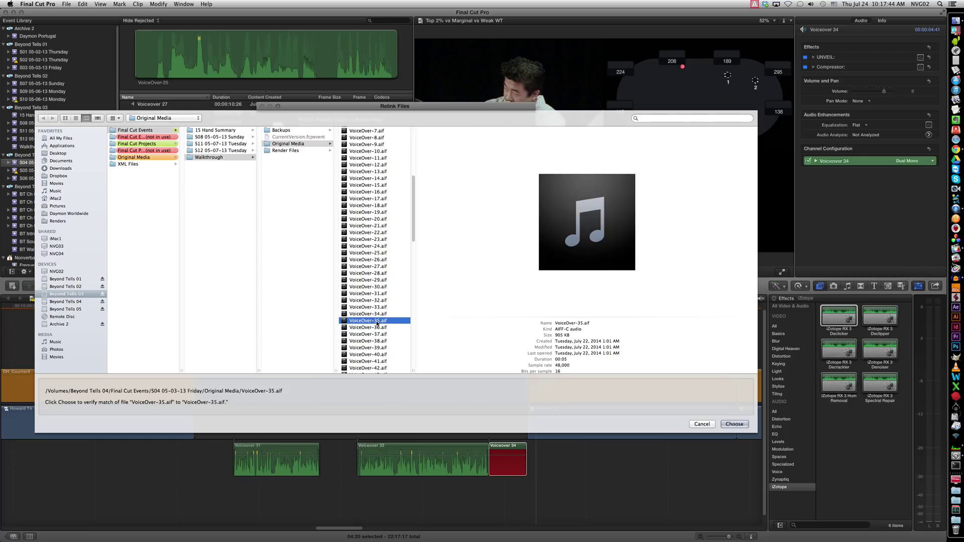
left_click(268, 144)
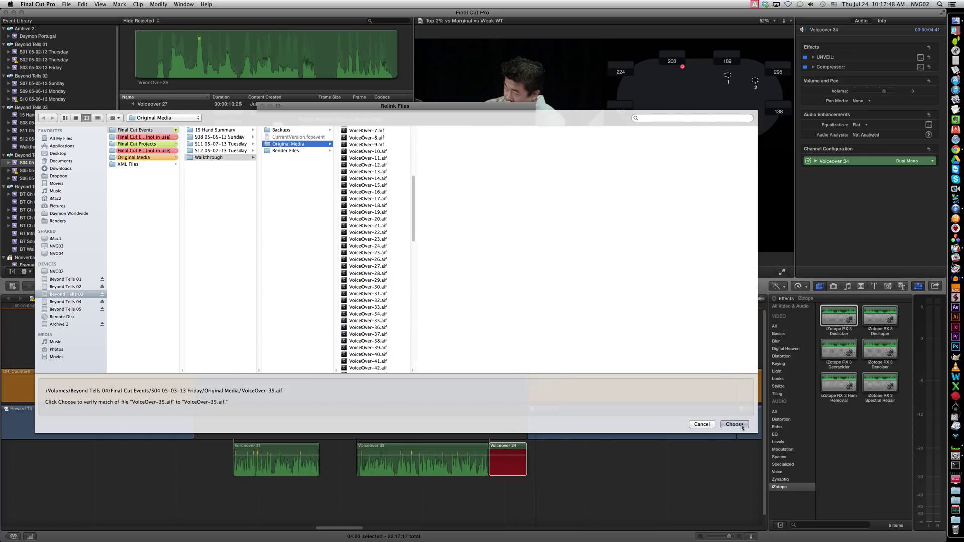
left_click(734, 424)
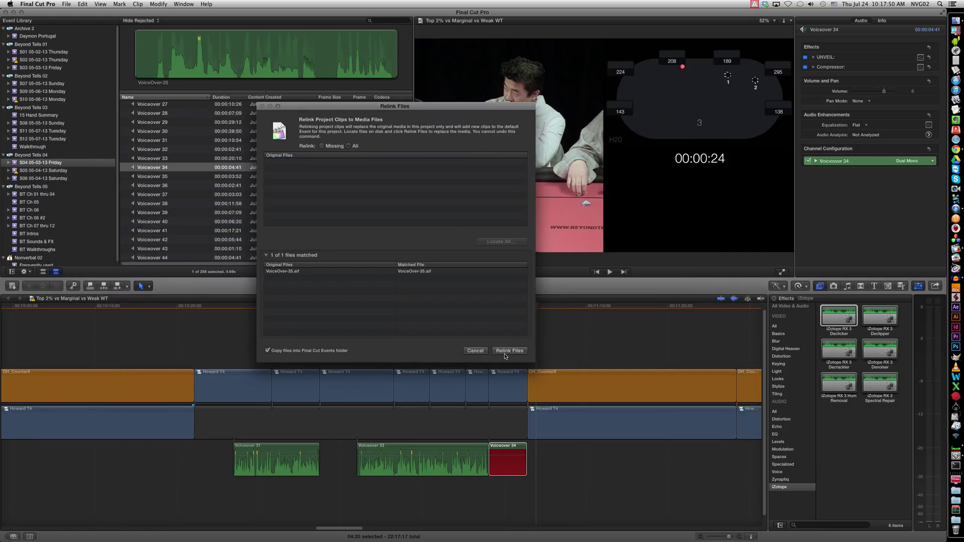
left_click(409, 271)
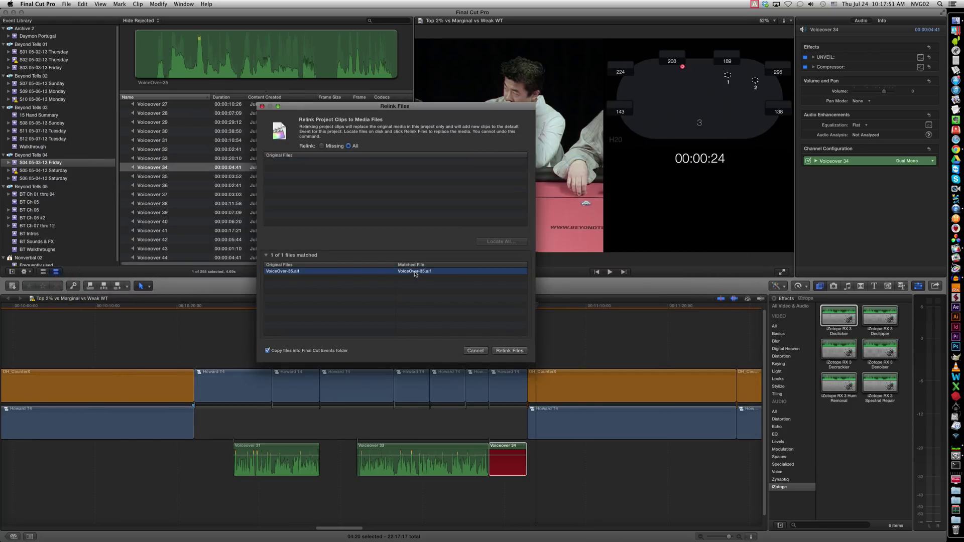
left_click(514, 354)
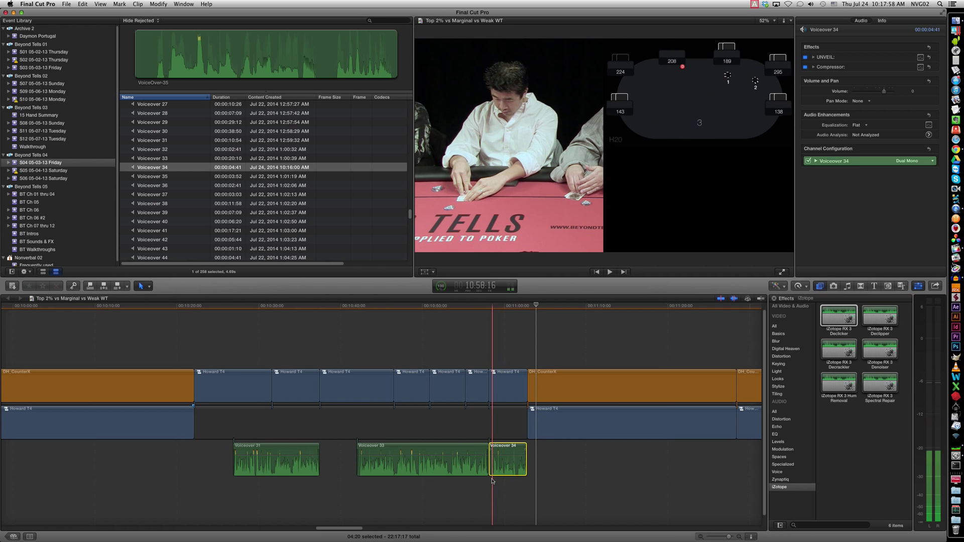
- Play the timeline through the relinked Voiceover 34 clip, stop it, then bring QuickTime Player forward
key("space")
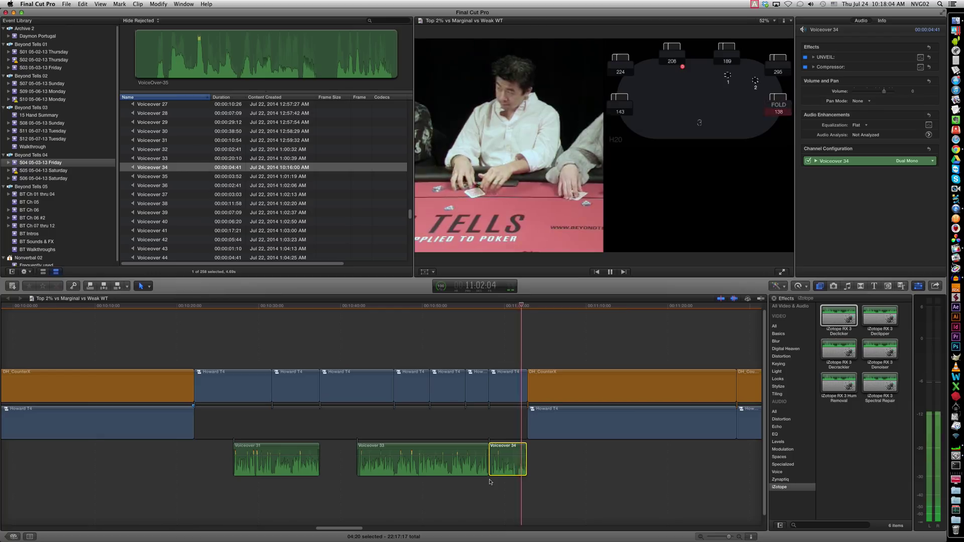
key("space")
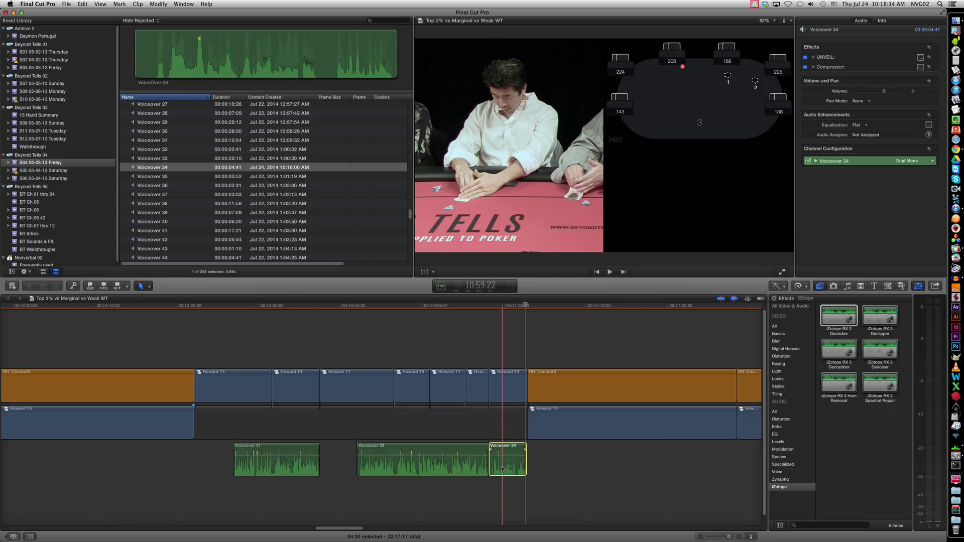
key("super+Tab")
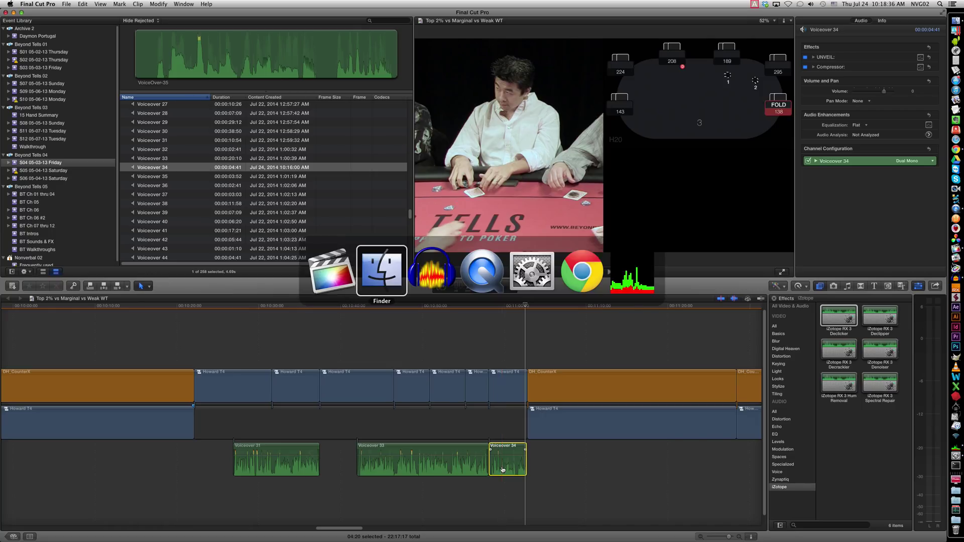
key("super+Tab")
key("super+Tab")
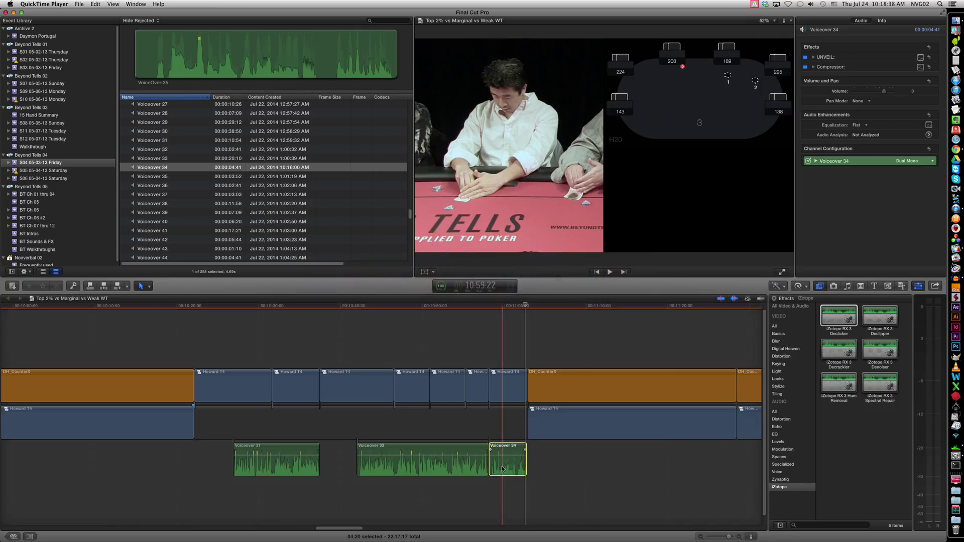